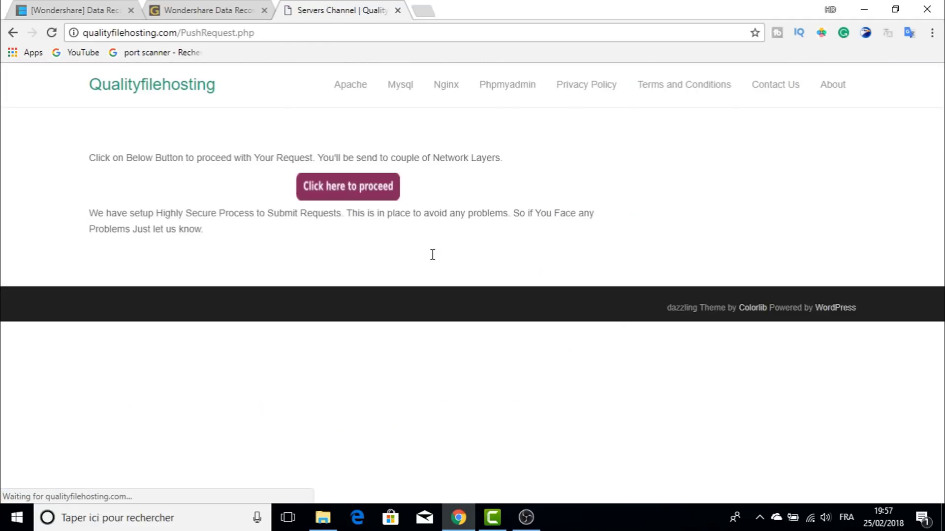
Step: Proceed to the portable WSDataRecovery download, close its page, minimize the browser and dismiss the New Download dialog
click(366, 197)
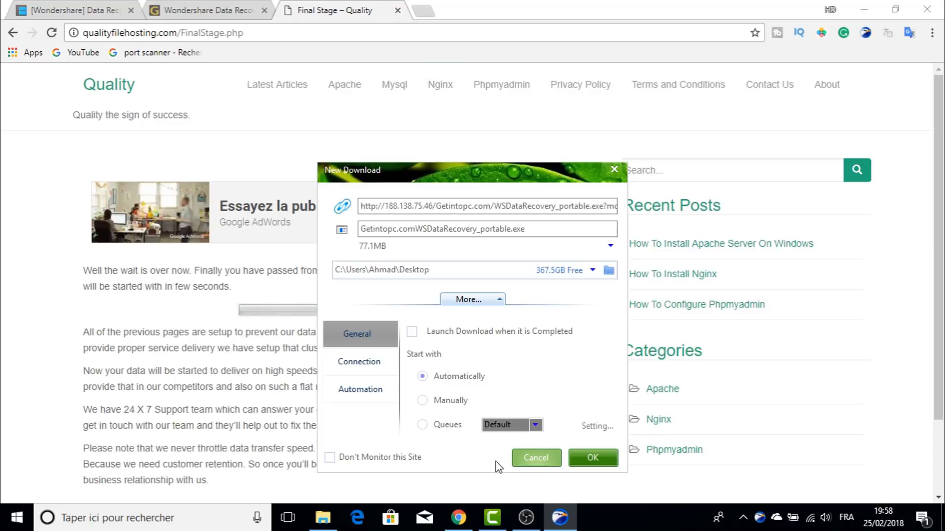
click(398, 10)
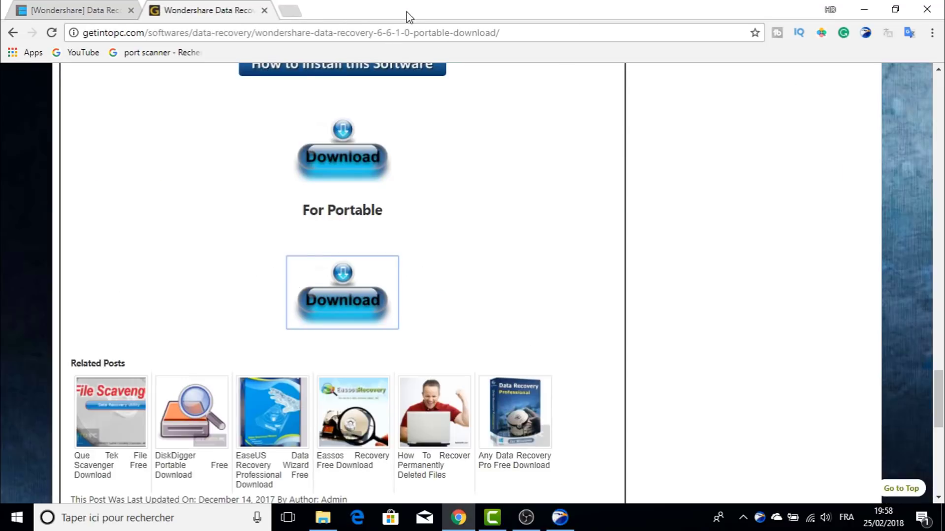
click(865, 9)
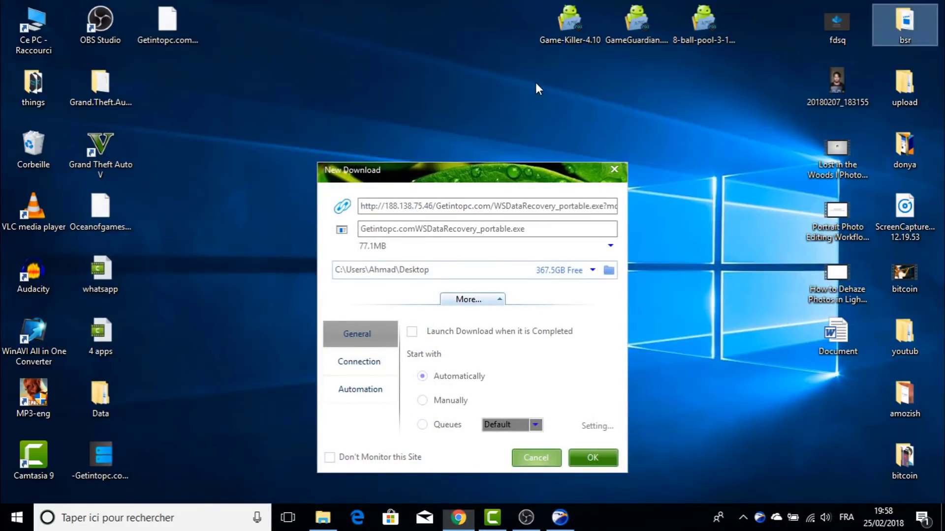
key(Escape)
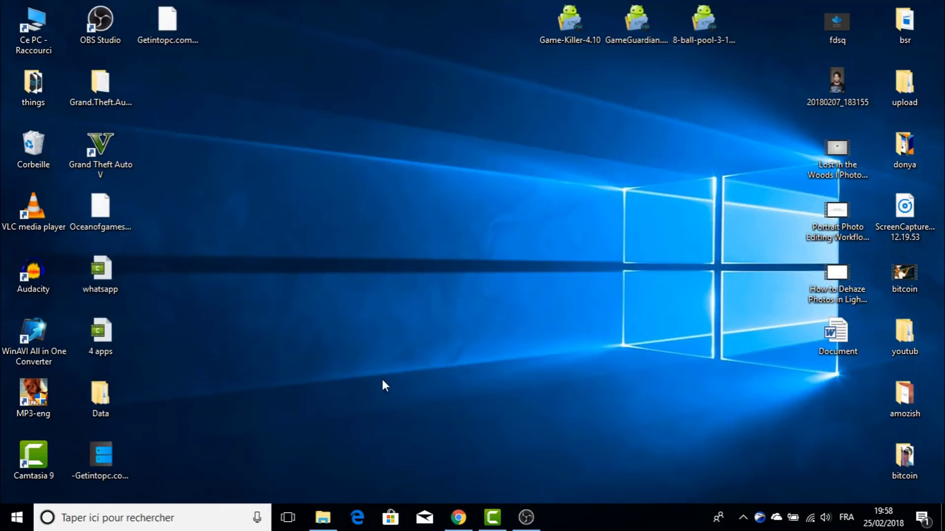
Step: Move the Getintopc.com WSDataRecovery_portable file to the middle of the desktop and launch it
click(101, 455)
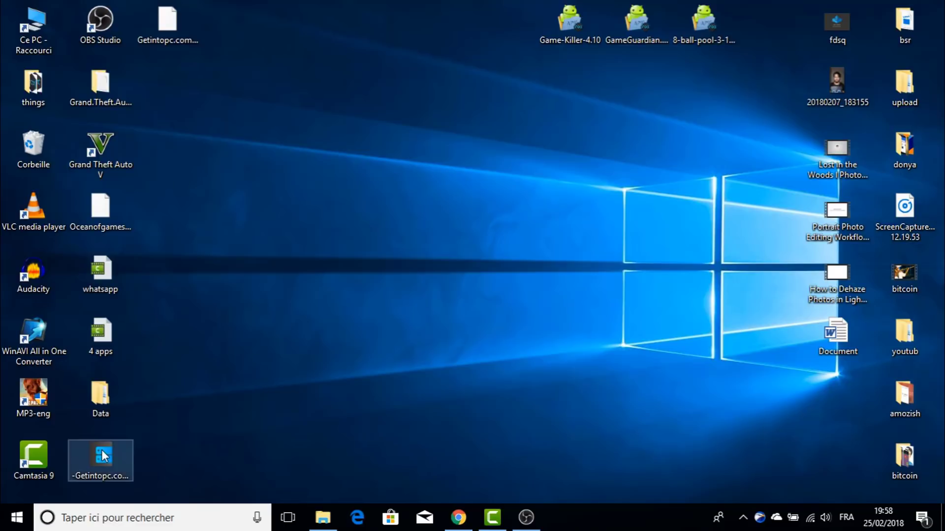
drag(124, 460, 435, 283)
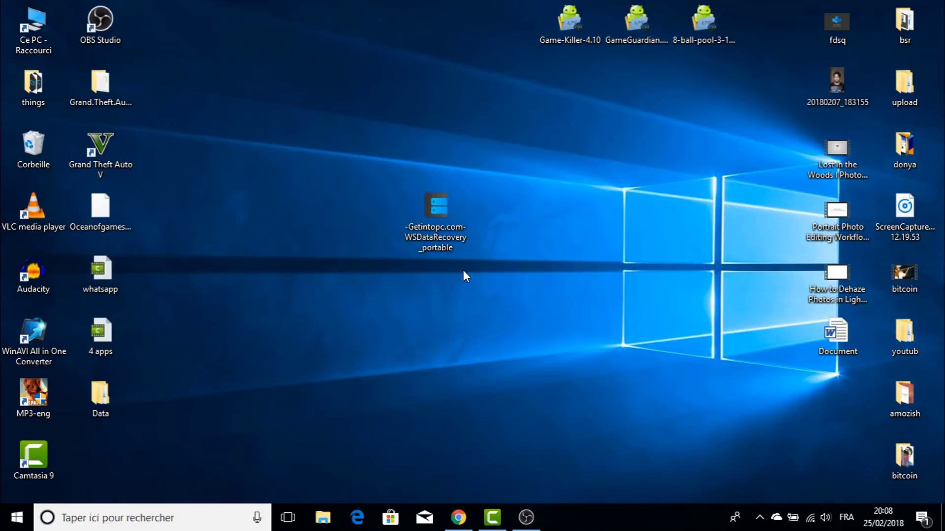
right_click(436, 204)
click(470, 231)
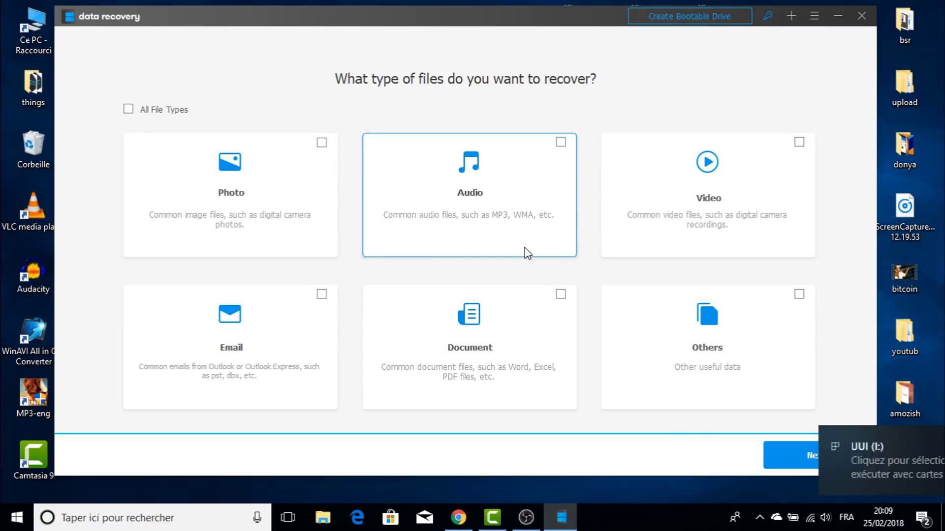
Step: Dismiss the drive notification, check the connected drives in Ce PC and close the window
click(921, 442)
double_click(23, 26)
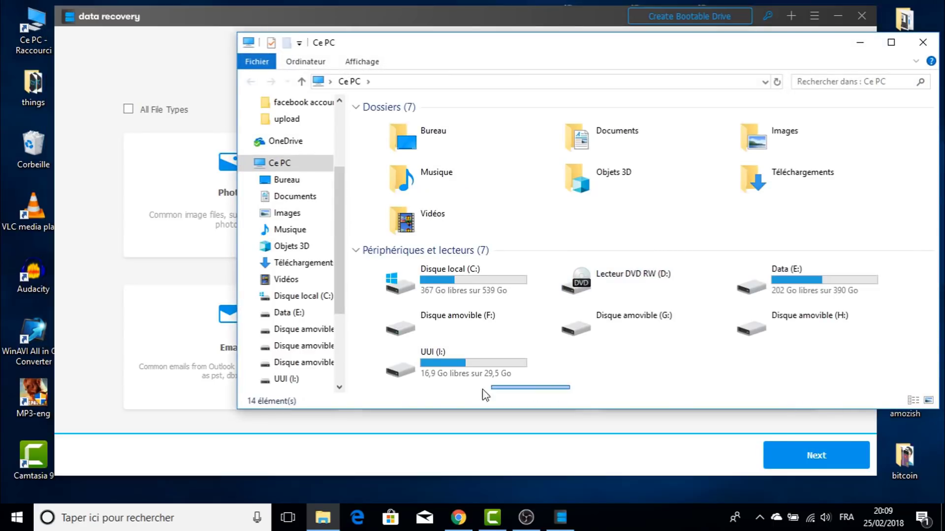
click(359, 364)
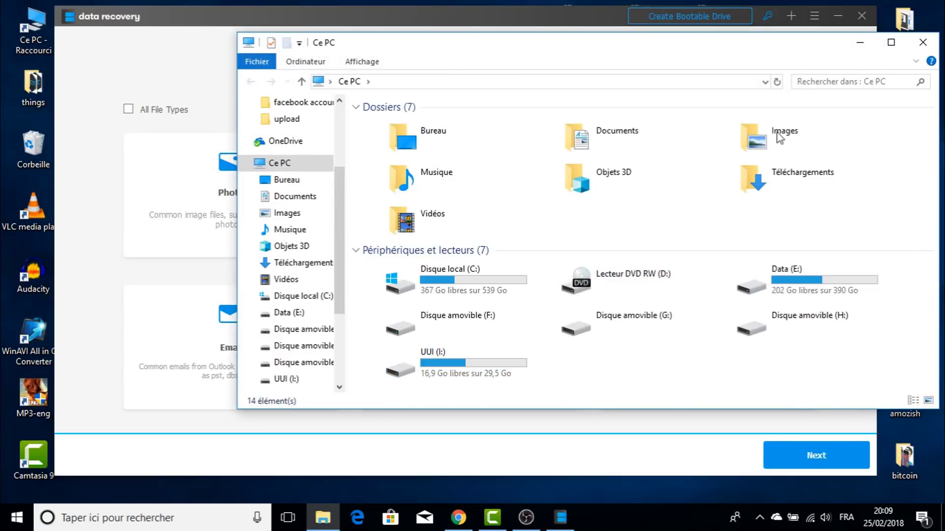
click(922, 42)
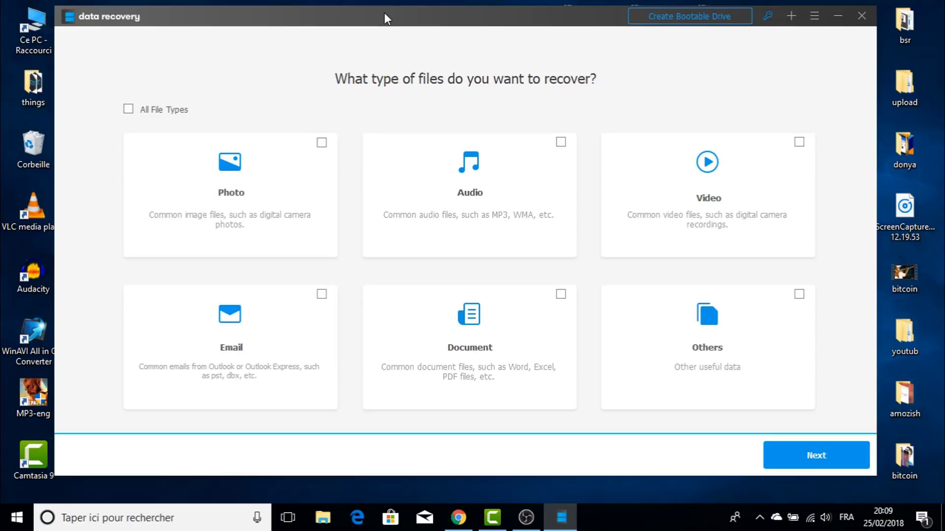
Step: Choose Photo as the only file type to recover, leaving Email and Audio unselected
click(322, 142)
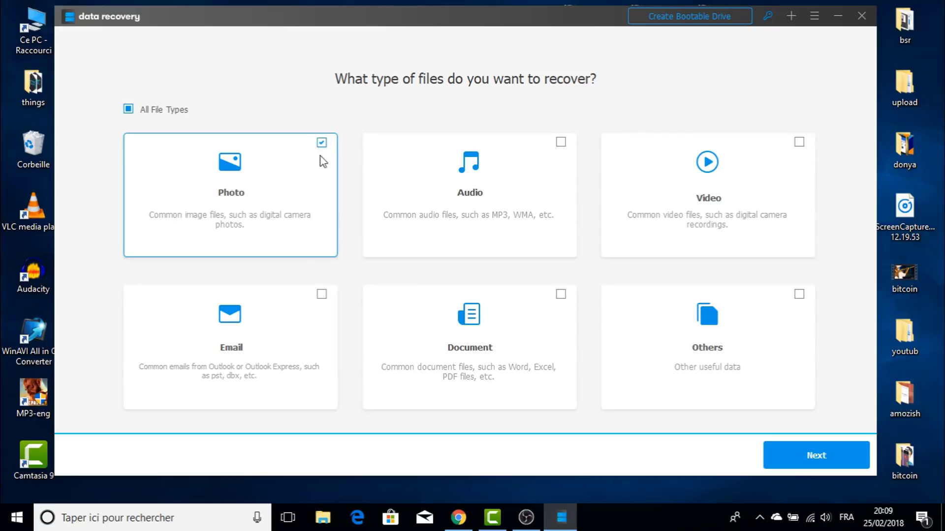
click(322, 294)
click(321, 294)
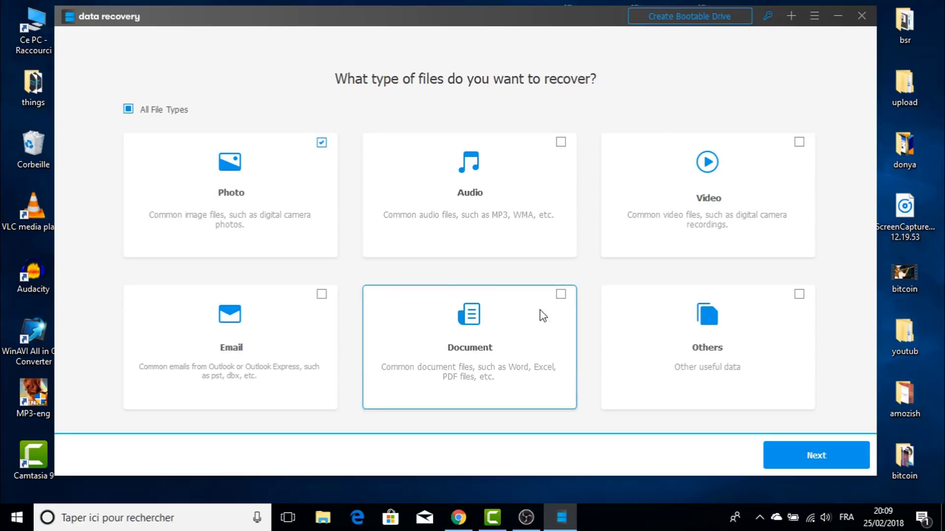
click(564, 144)
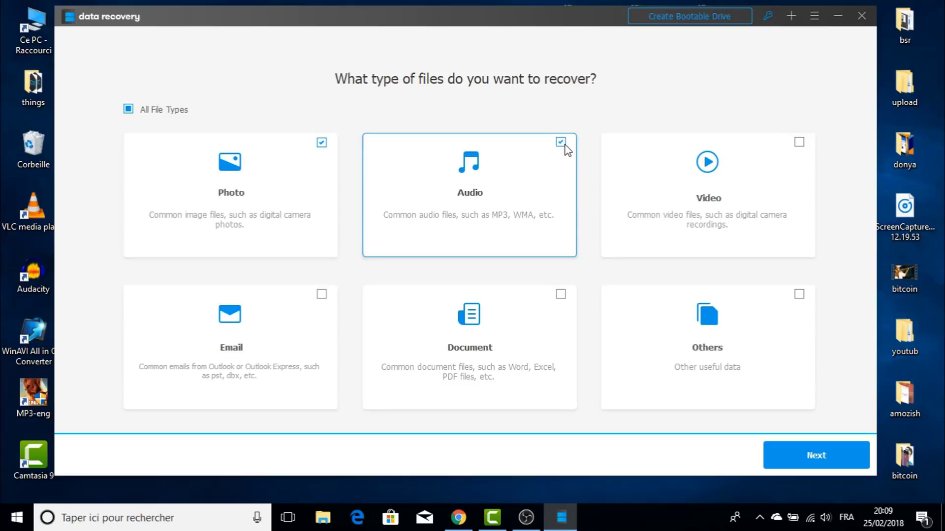
click(564, 144)
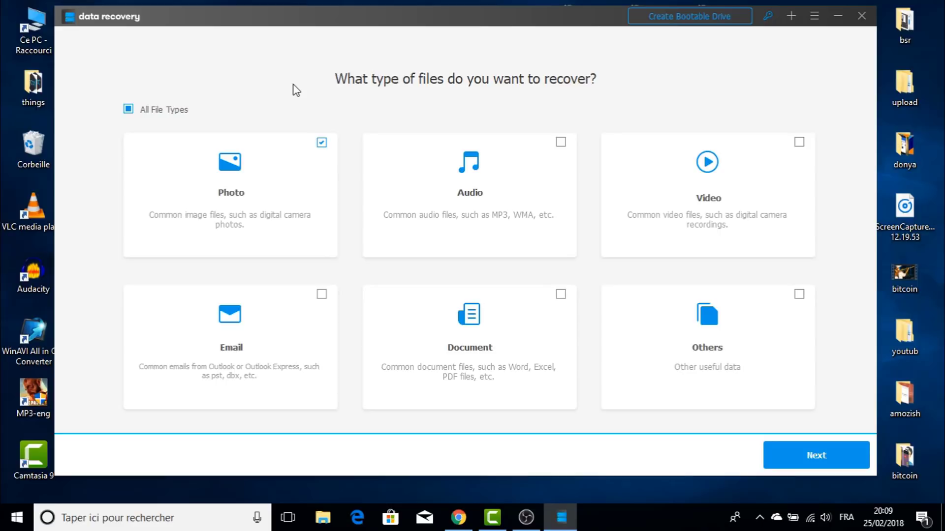
Step: Continue to the location choice, run a quick scan of the removable drive UUI (I:) and acknowledge its completion
click(808, 457)
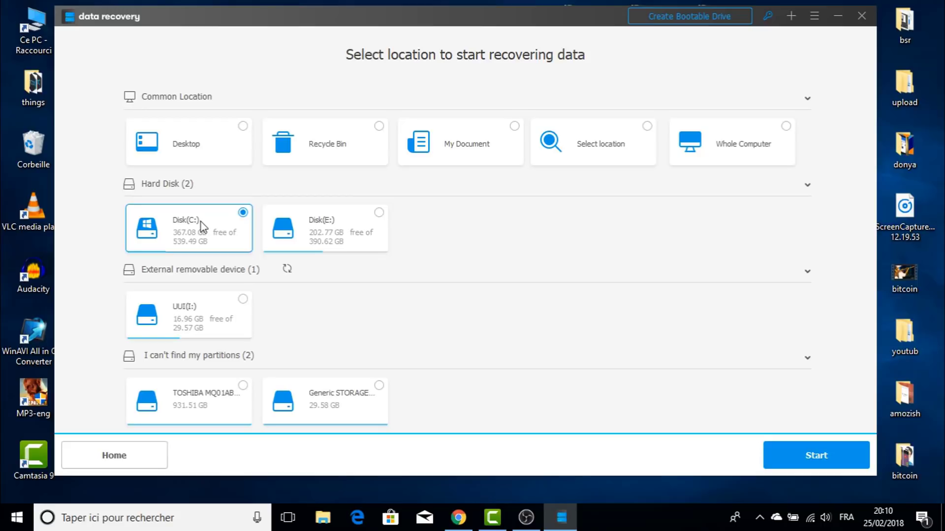
click(243, 300)
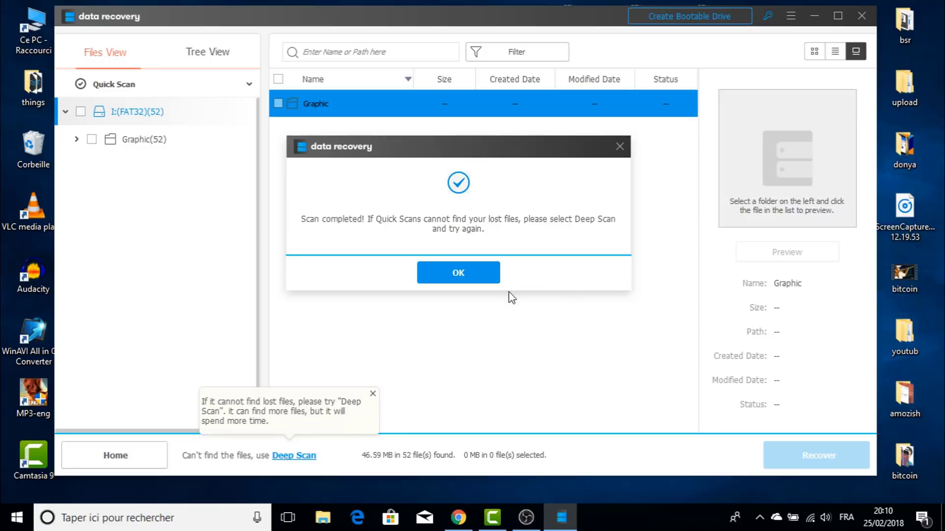
click(470, 275)
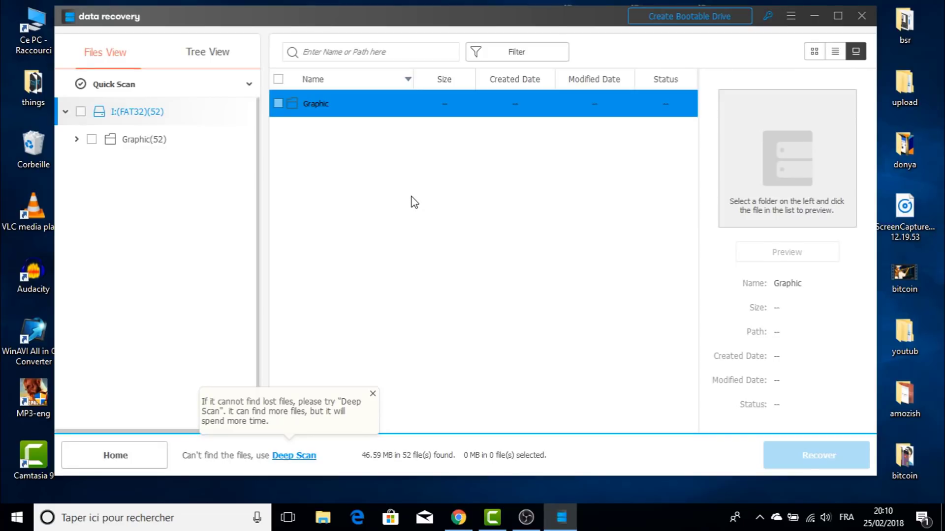
Step: Open the Graphic folder in the scan results and mark the PNG, JPG and JPEG folders for recovery
click(334, 106)
double_click(334, 106)
click(323, 131)
click(324, 160)
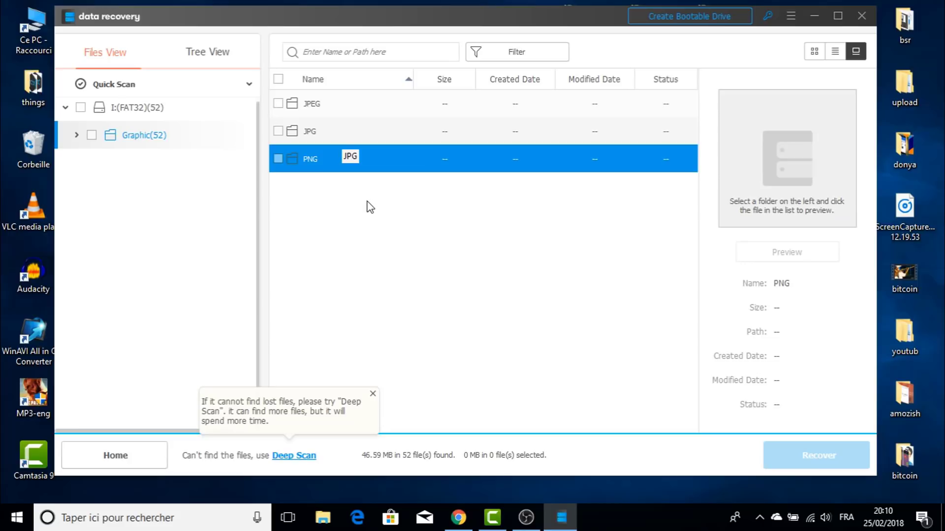
click(279, 159)
click(278, 131)
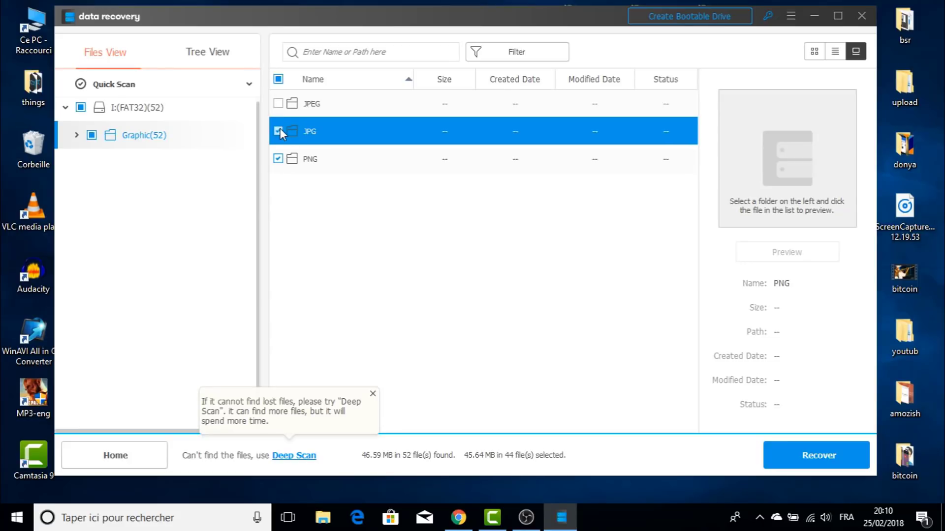
click(278, 104)
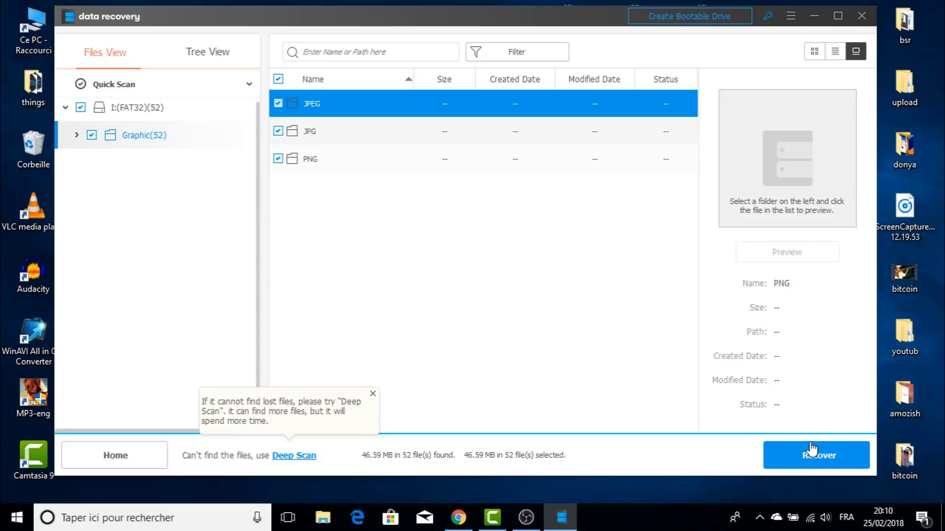
Step: Recover the marked folders into a new folder named NewFolder on local disk E: and acknowledge the completion
click(819, 456)
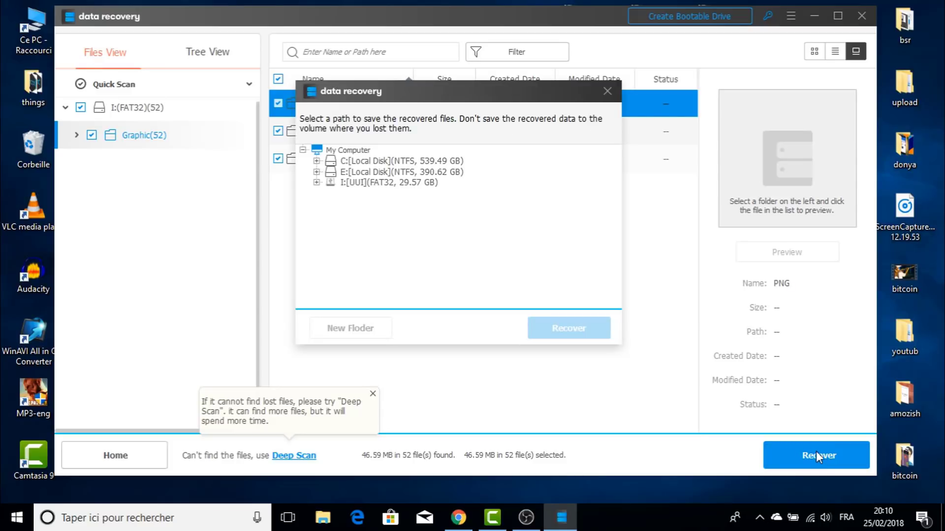
click(317, 172)
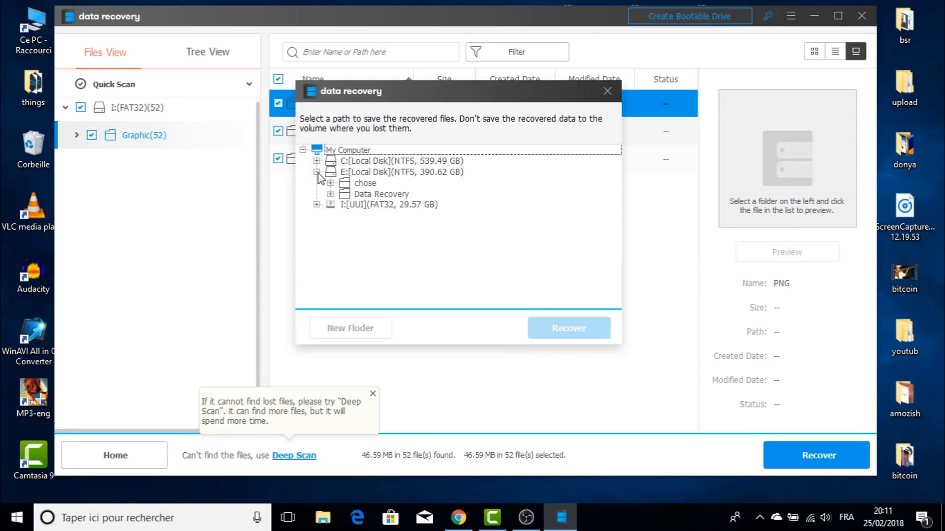
click(370, 173)
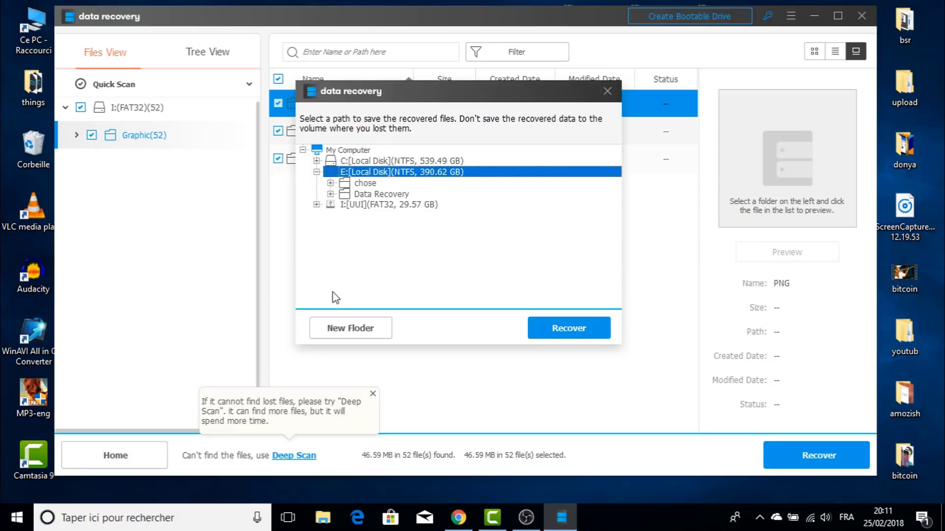
click(343, 329)
click(430, 203)
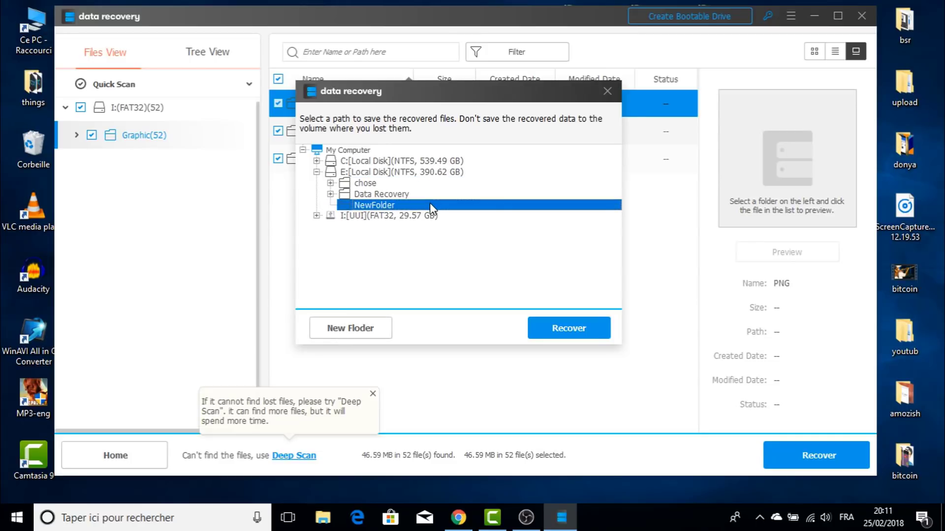
click(576, 334)
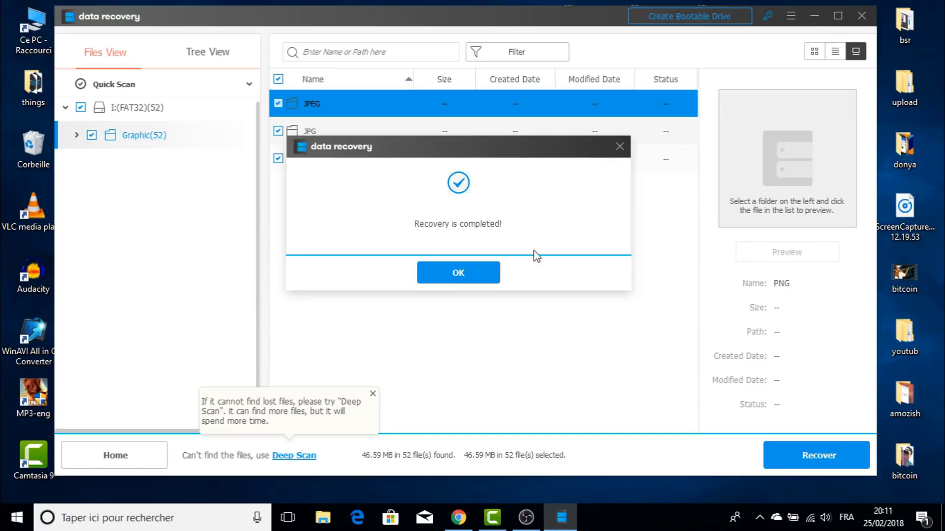
click(465, 274)
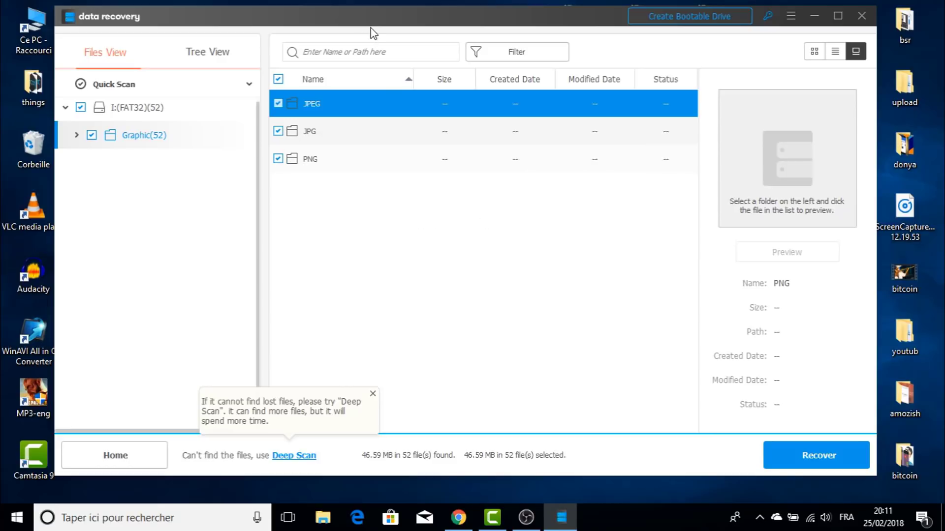
Step: Reposition the data recovery window and close the program without saving the scan results
mouse_move(380, 24)
mouse_down()
mouse_move(396, 31)
mouse_move(391, 21)
mouse_move(391, 32)
mouse_up()
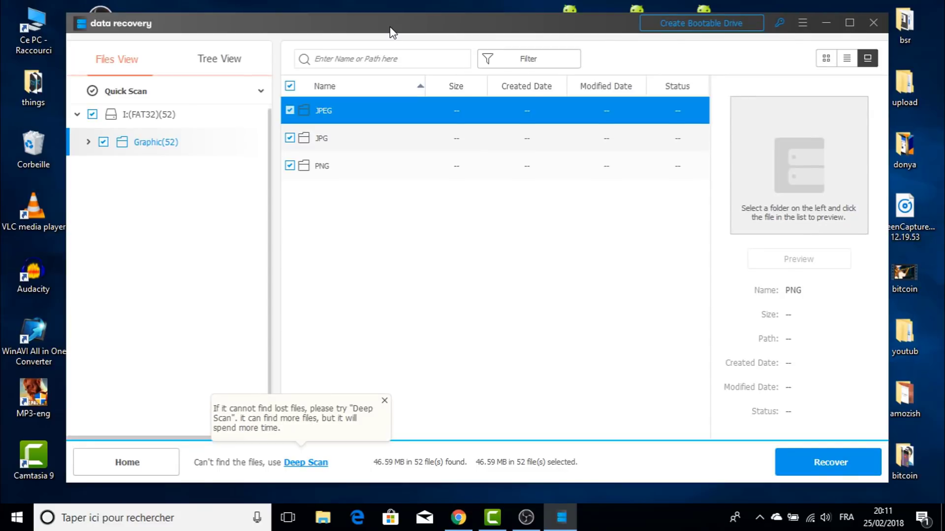
drag(458, 19, 444, 21)
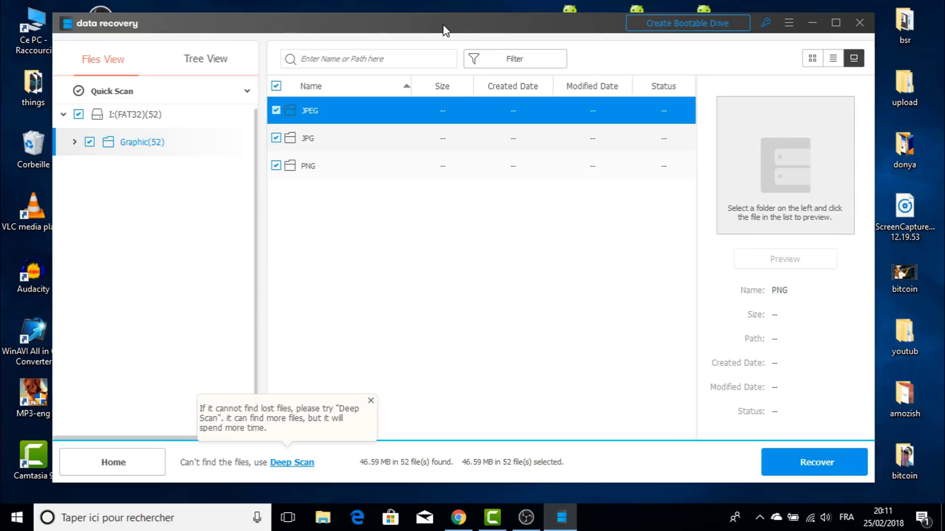
click(861, 25)
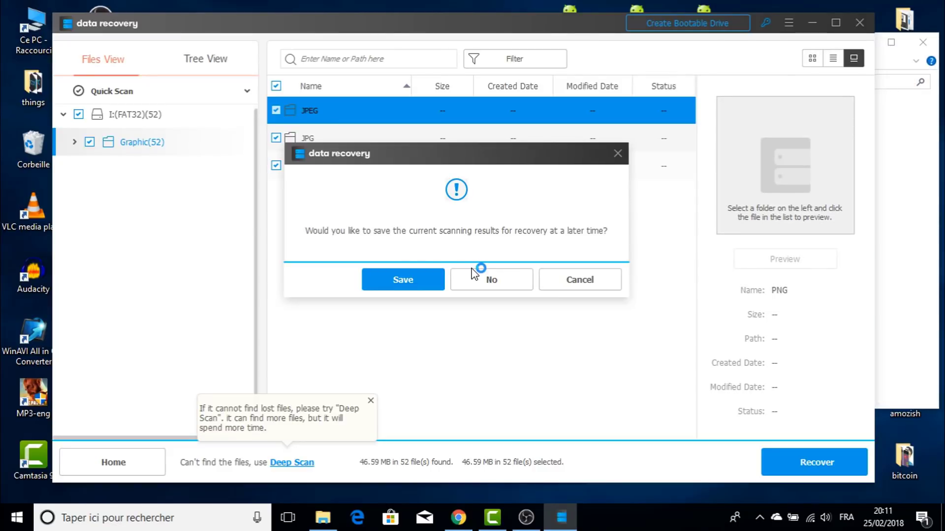
click(517, 276)
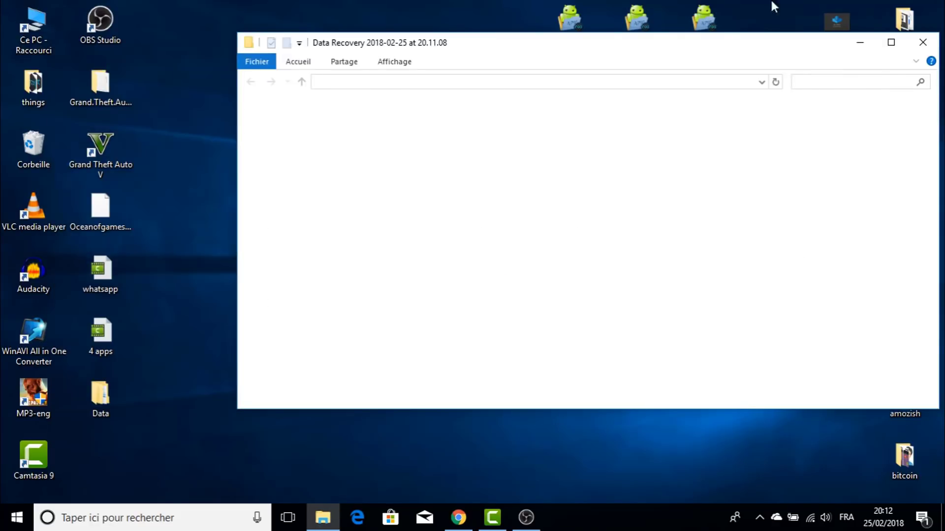
Step: Close the Data Recovery folder window that opened after the recovery
click(920, 44)
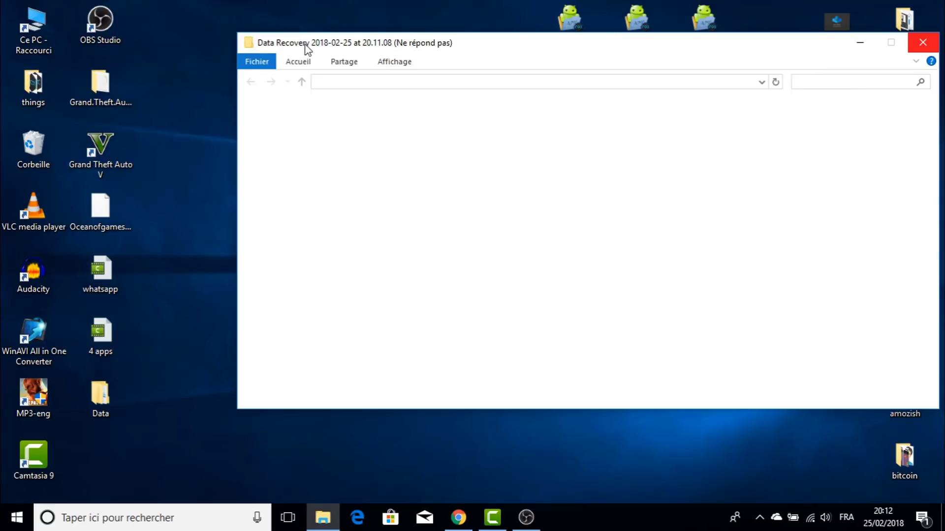
drag(305, 45, 137, 221)
click(695, 218)
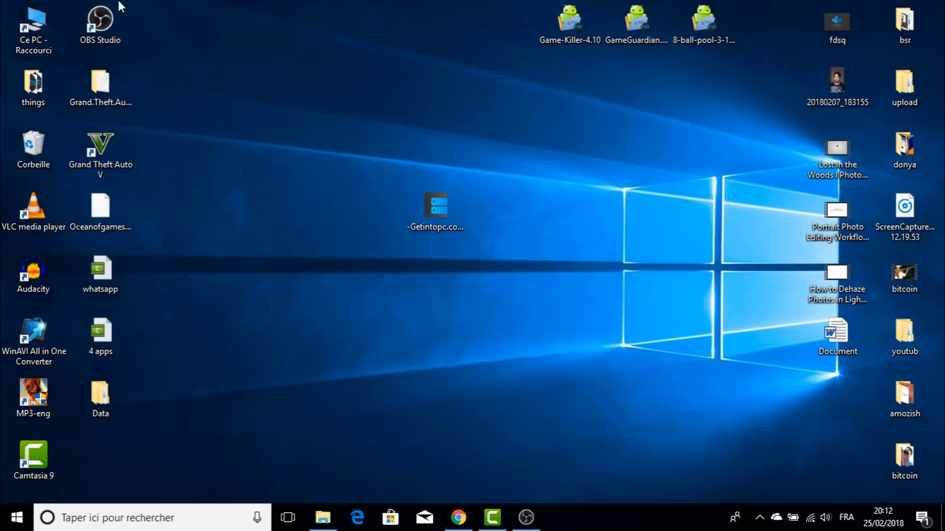
Step: Open NewFolder on the Data (E:) drive from Ce PC to look for the recovered files
double_click(47, 25)
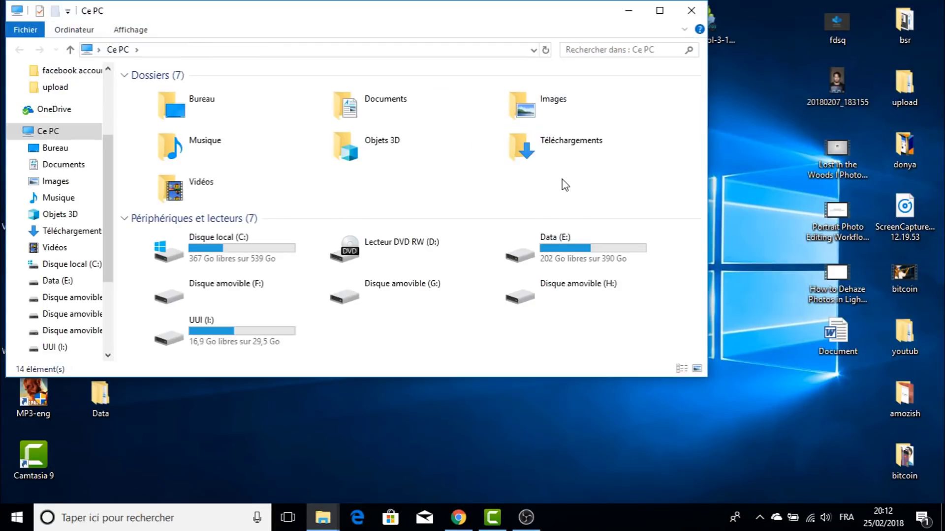
double_click(552, 247)
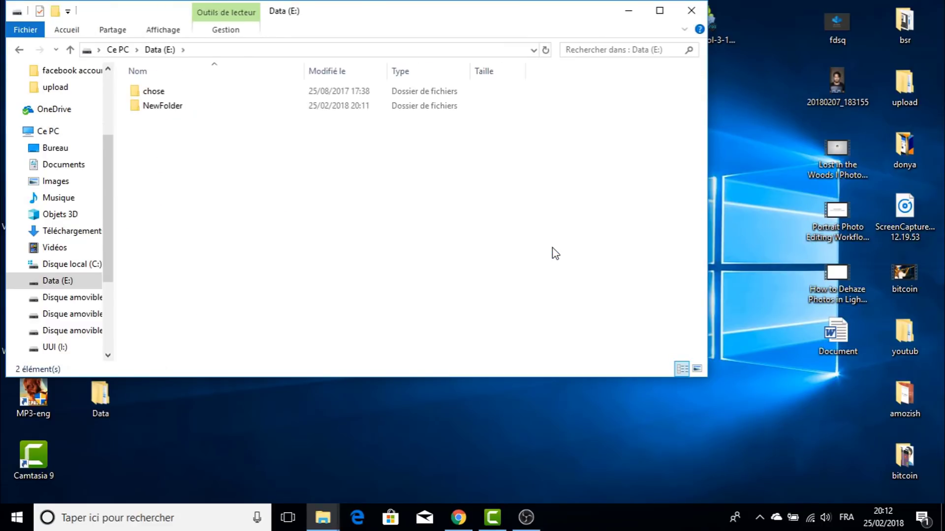
double_click(153, 107)
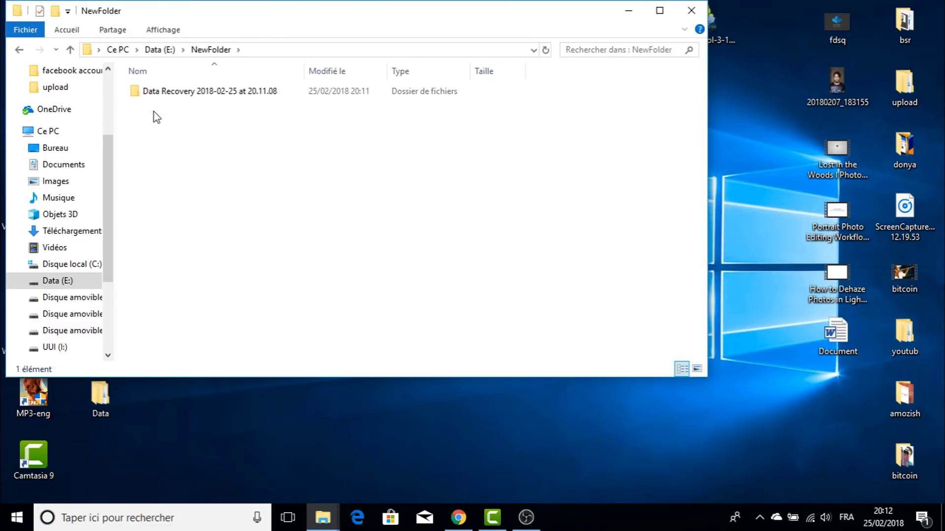
Step: Open the folder Data Recovery 2018-02-25 at 20.11.08 and its subfolder I to reach the recovered items
click(192, 96)
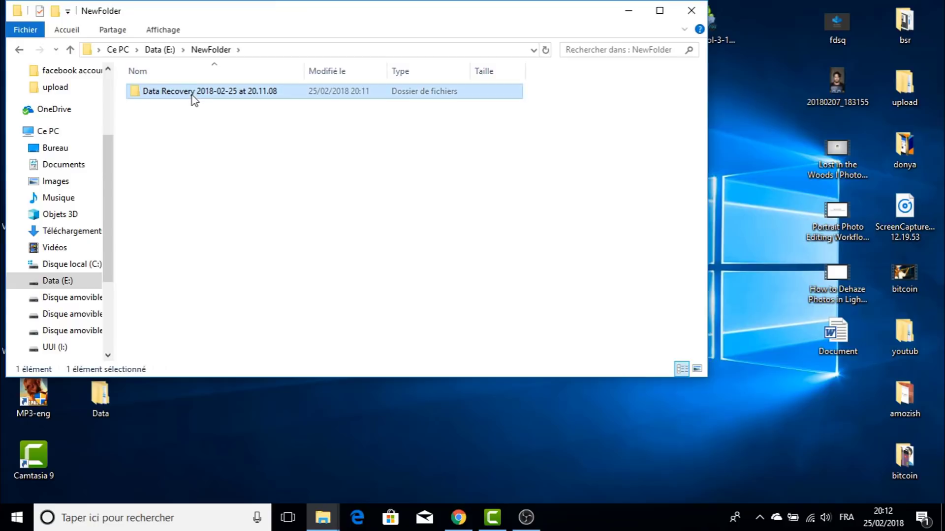
double_click(185, 95)
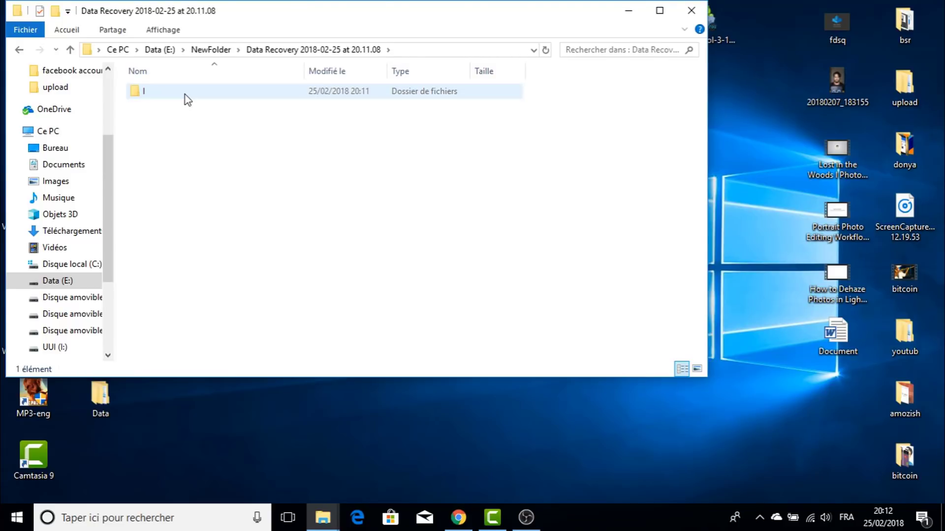
double_click(185, 92)
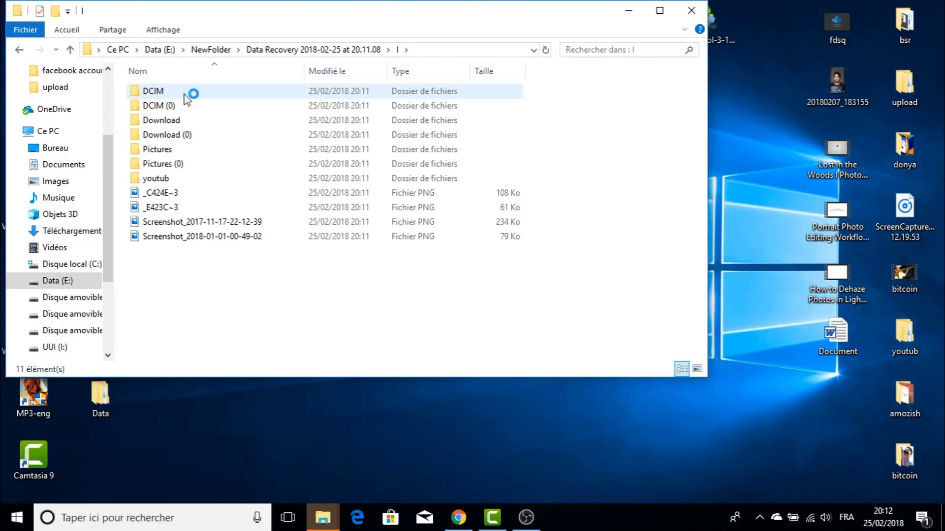
Step: Examine the recovered folders and PNG images in folder I, selecting several of them one by one
click(182, 222)
click(182, 246)
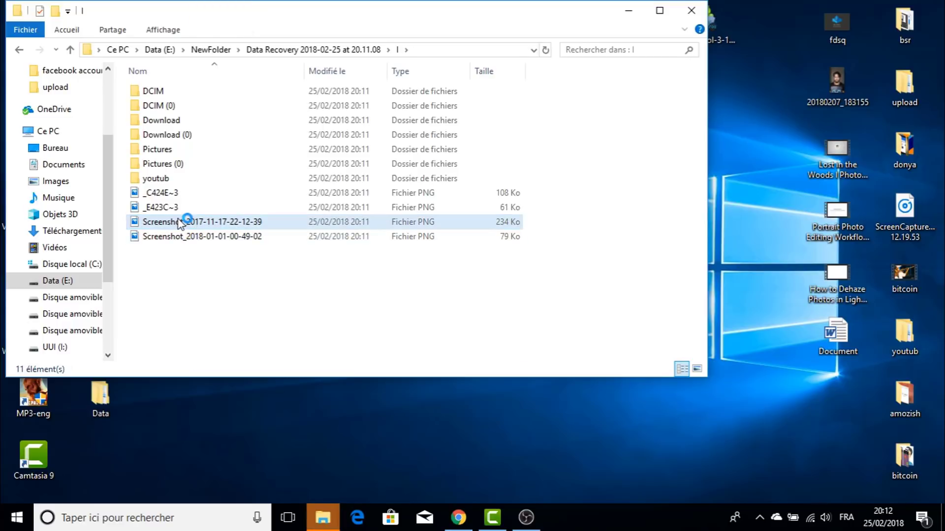
click(174, 221)
click(170, 207)
click(169, 178)
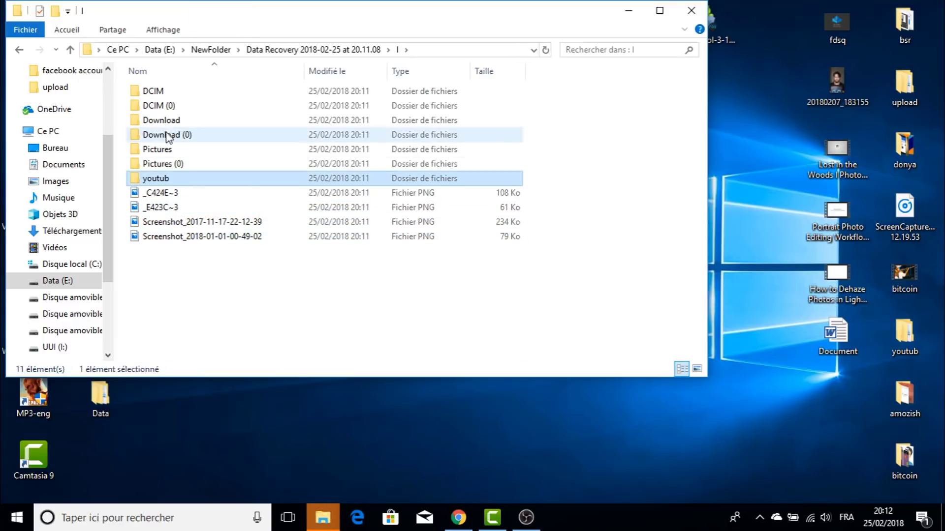
click(167, 106)
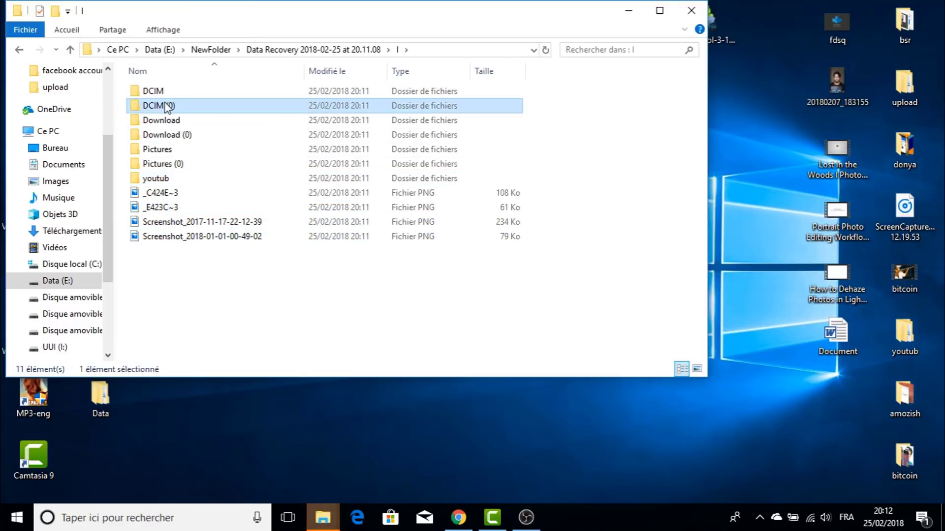
click(162, 121)
click(157, 193)
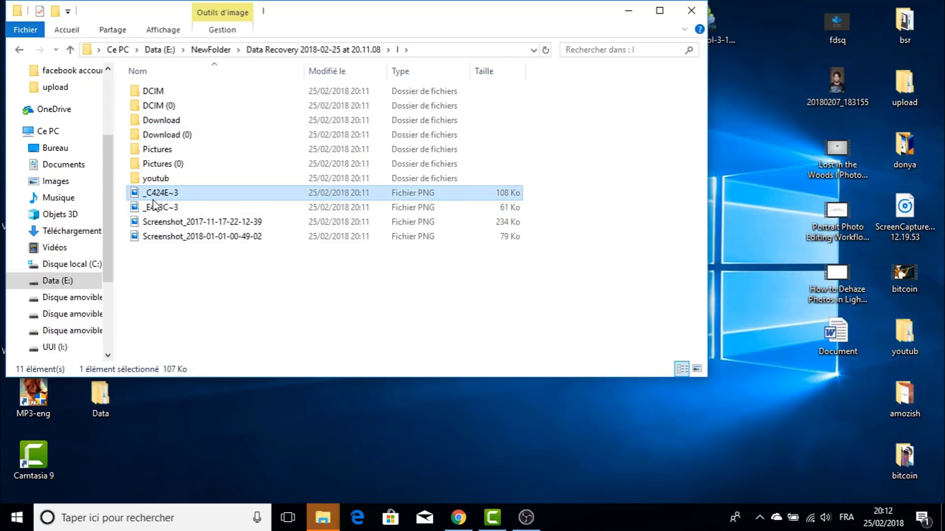
click(152, 222)
click(153, 237)
click(158, 178)
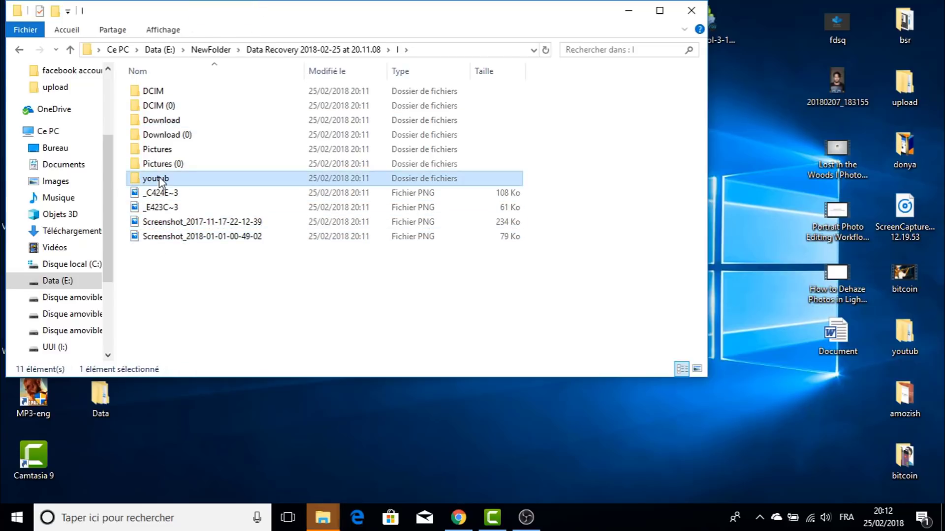
click(167, 164)
click(170, 136)
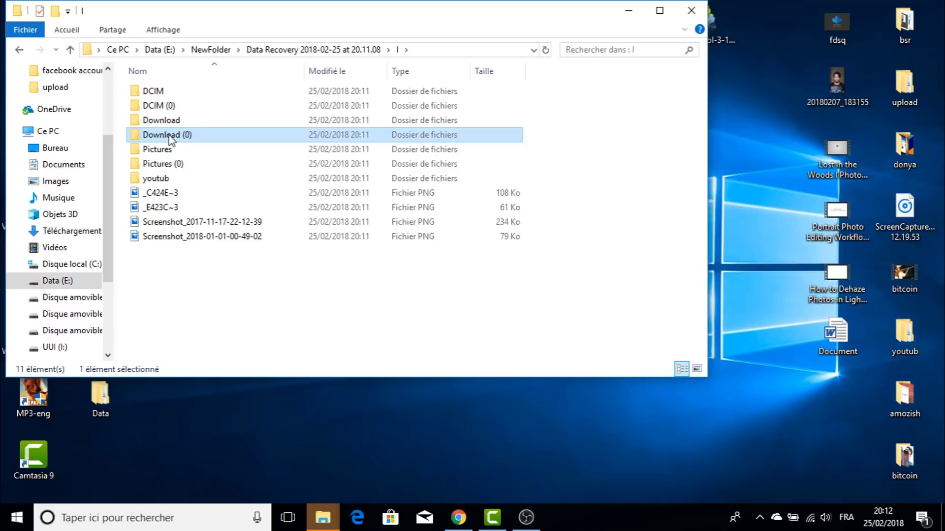